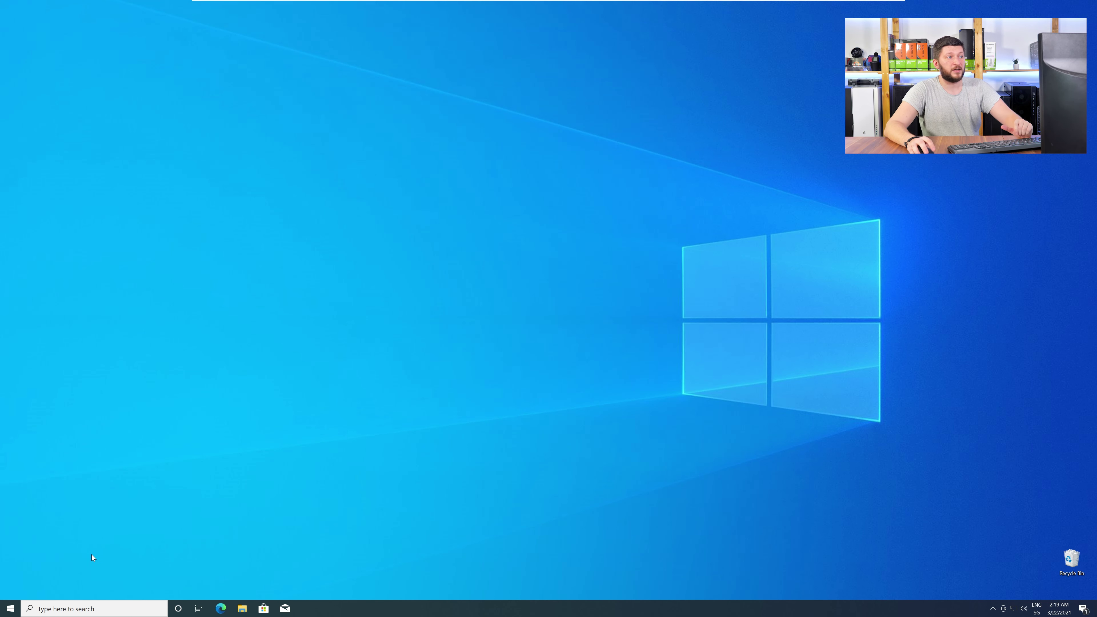
Step: Open System from the Start button's right-click menu to confirm a 64-bit operating system type
right_click(6, 611)
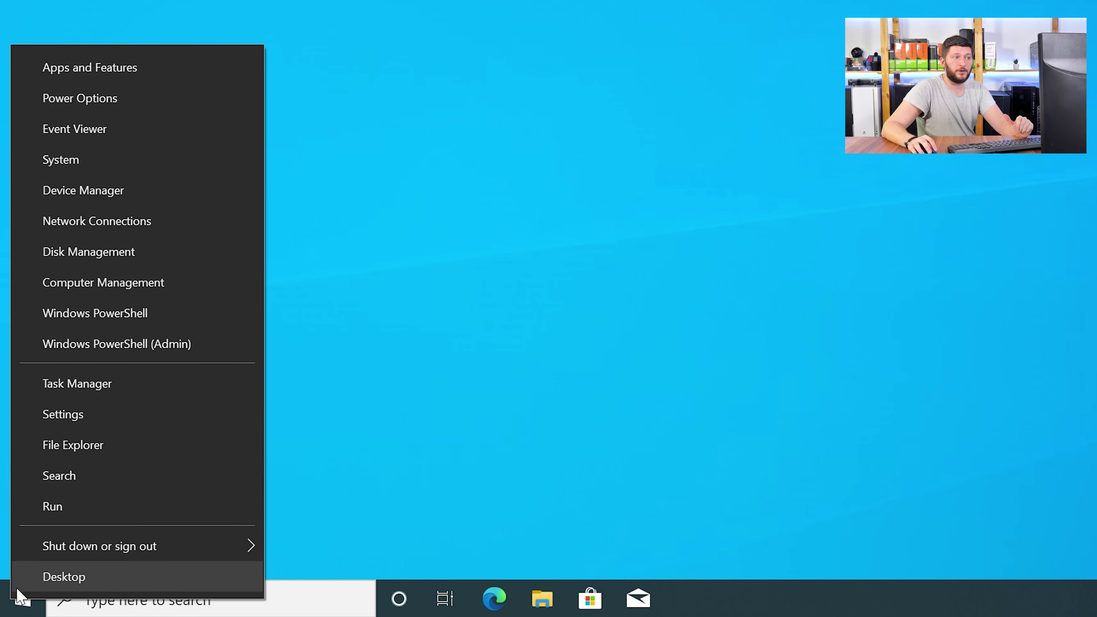
click(135, 167)
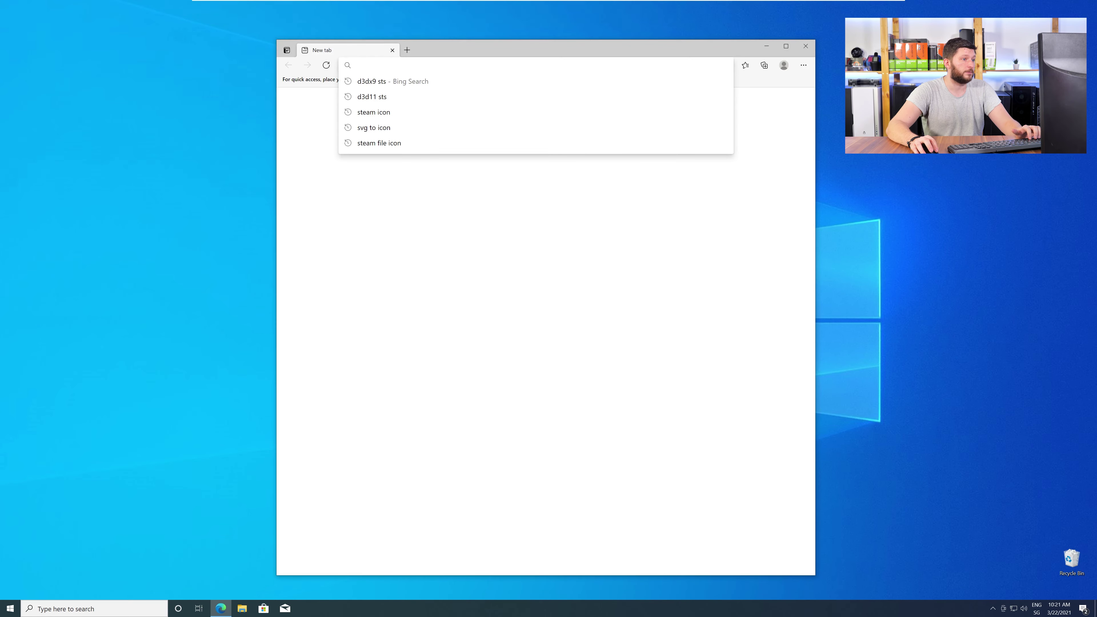
Step: Load the sts-tutorial d3dx9_27.dll page, download the 32-bit zip, and move to the 64-bit page
text(https://www.sts-tutorial.com/download/d3dx9_27)
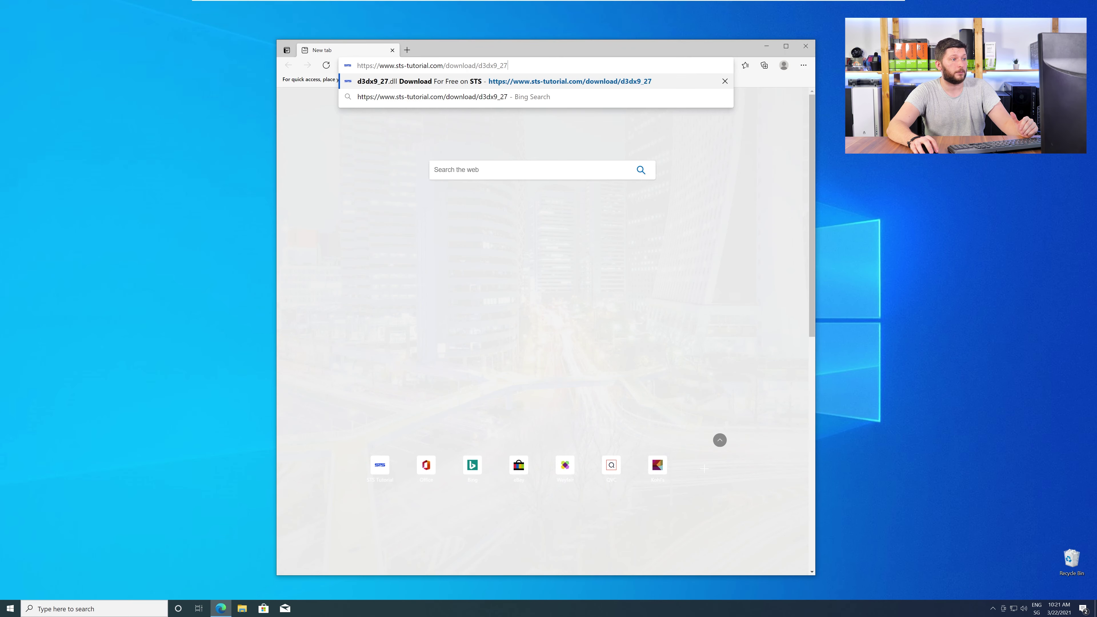
key(Return)
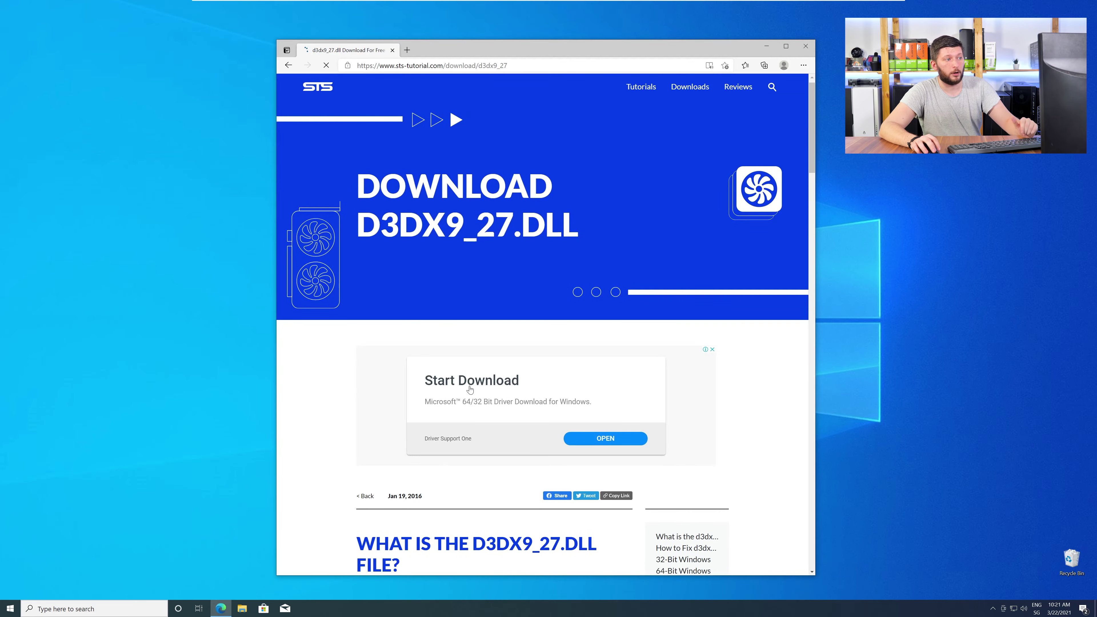
scroll(470, 389, down, 8)
scroll(470, 389, down, 15)
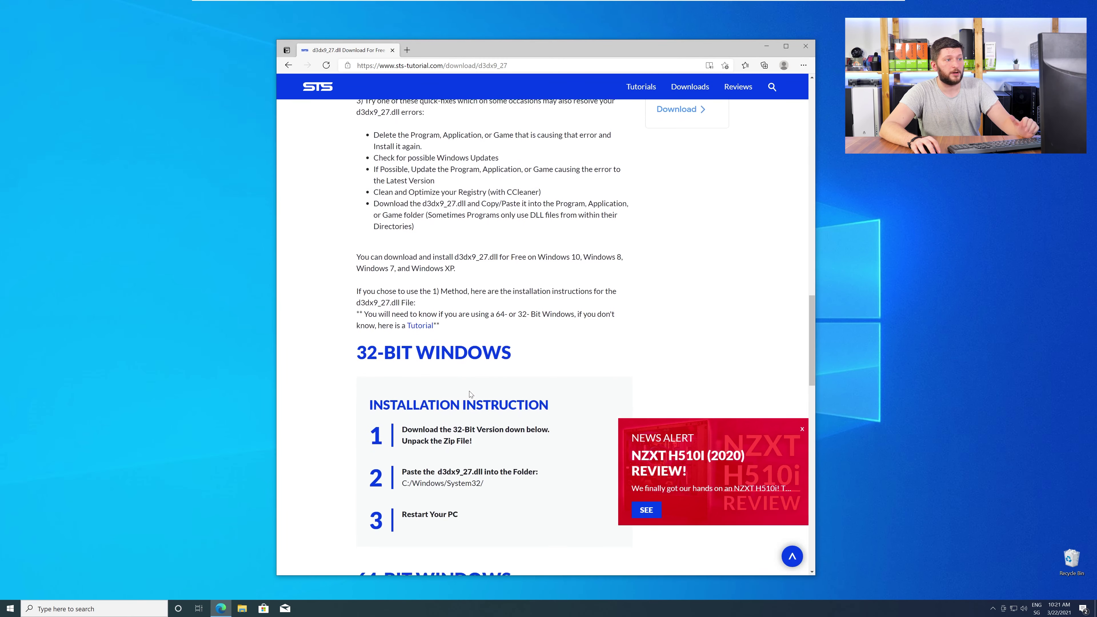
scroll(586, 267, down, 7)
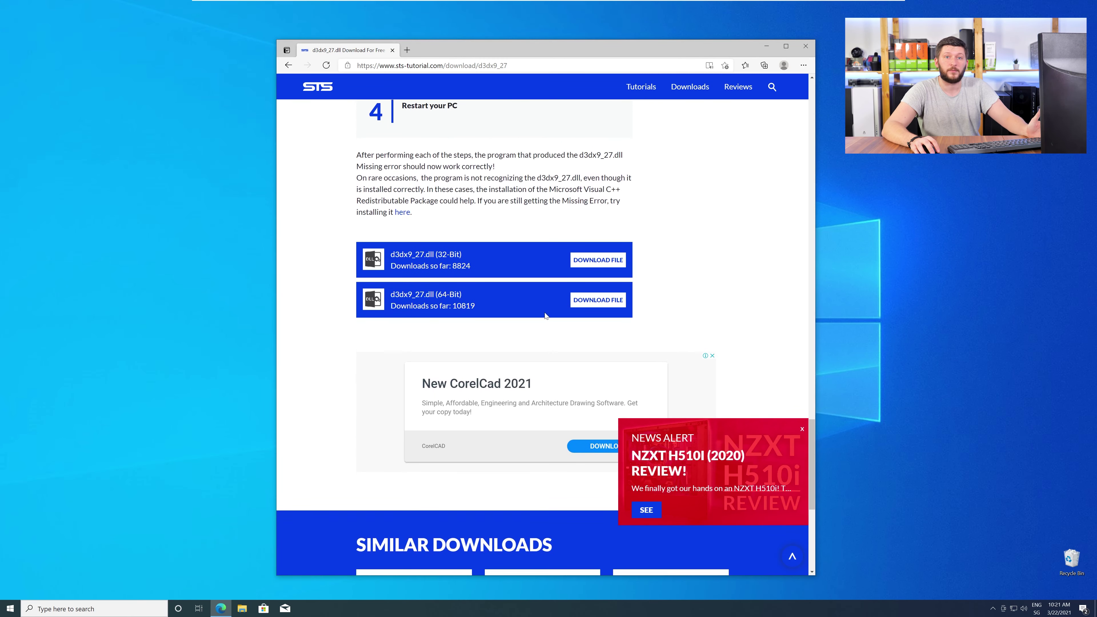
click(586, 266)
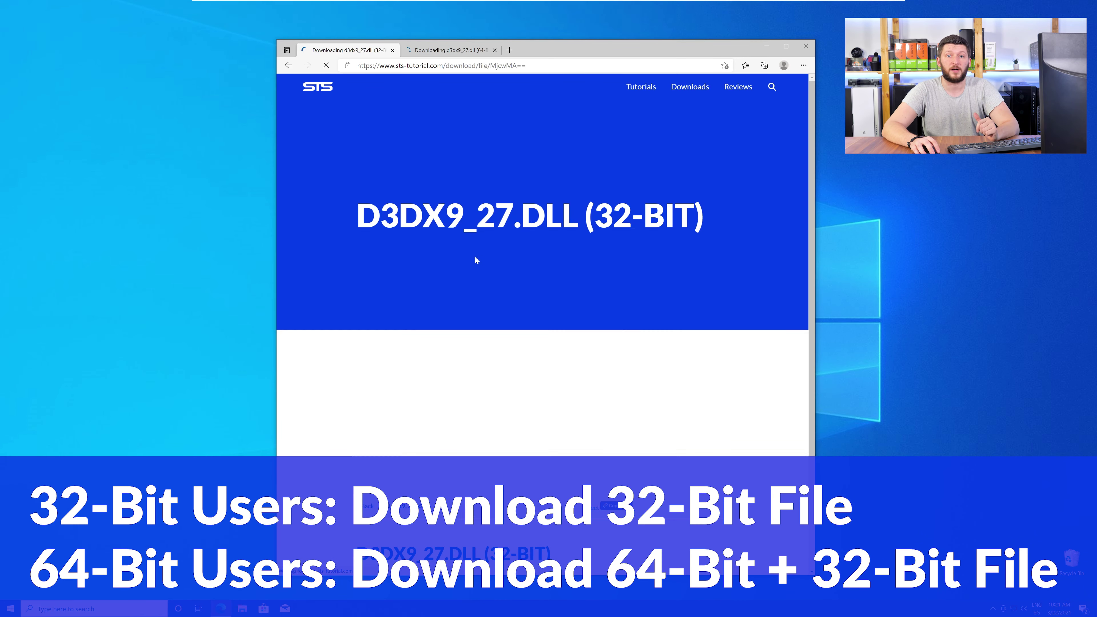
scroll(474, 294, down, 4)
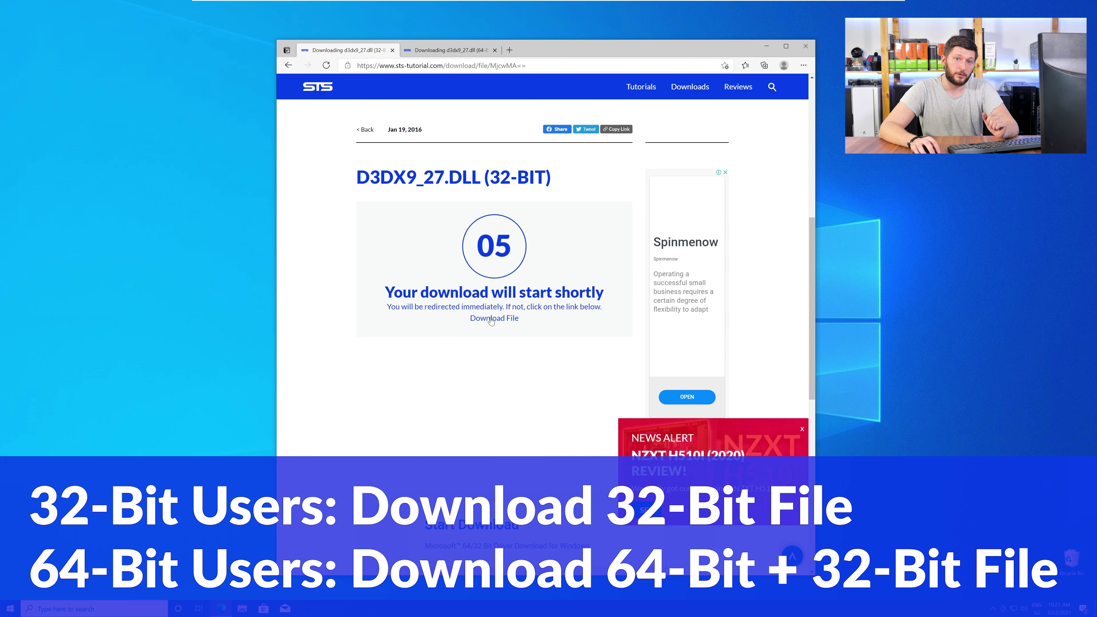
key(ctrl+Tab)
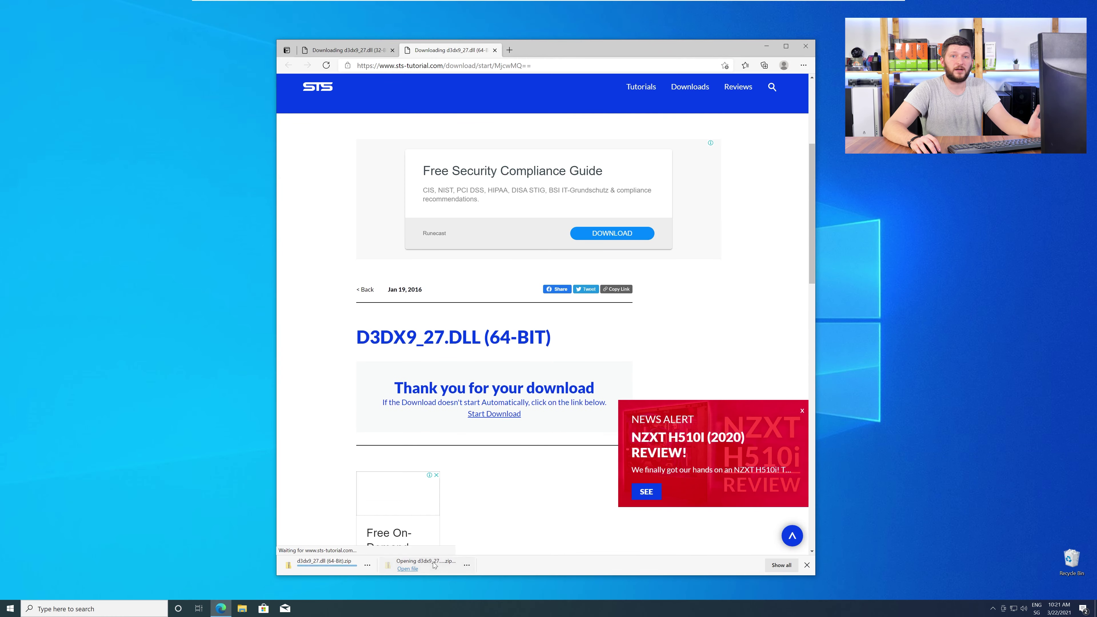
Step: Open both d3dx9_27.dll archives side by side, showing the 32-Bit and 64-Bit DLL folders
click(341, 567)
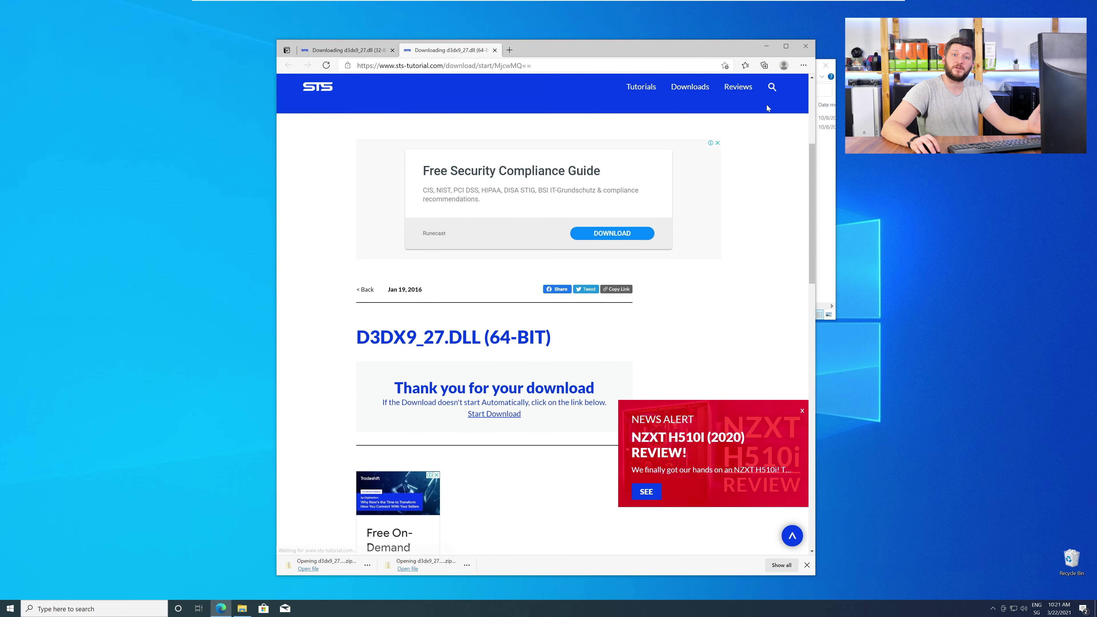
click(806, 51)
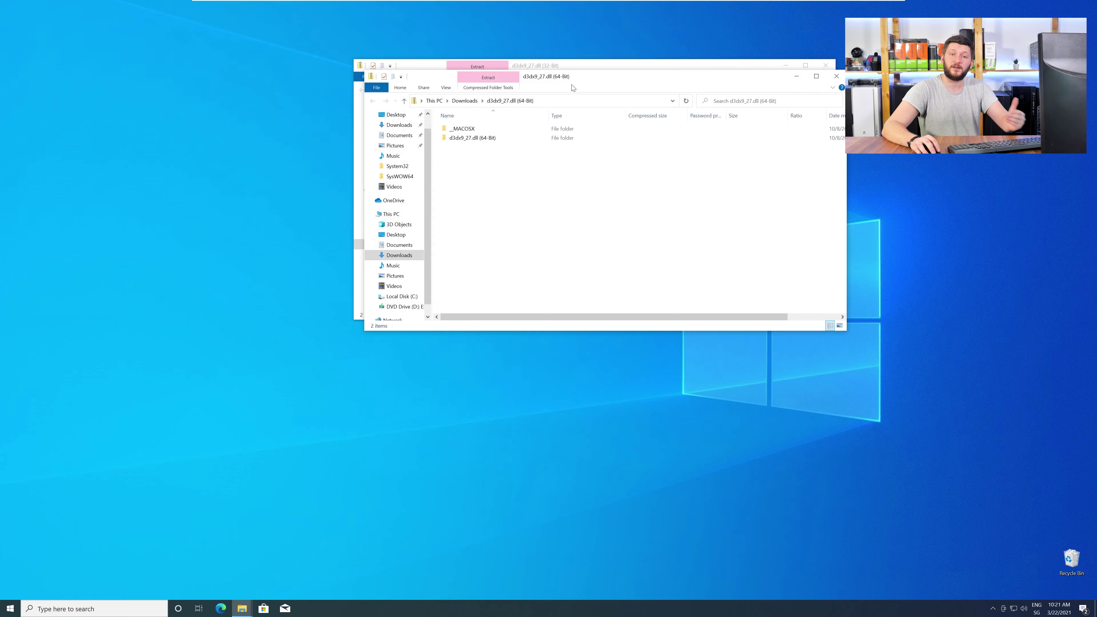
drag(531, 84, 721, 364)
double_click(651, 406)
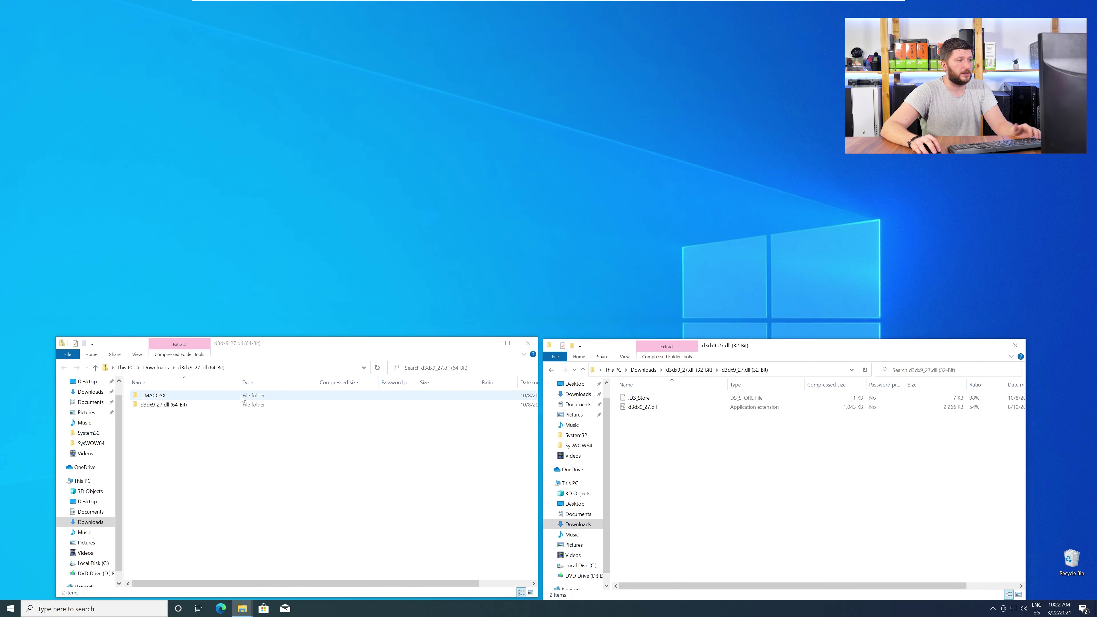
double_click(221, 405)
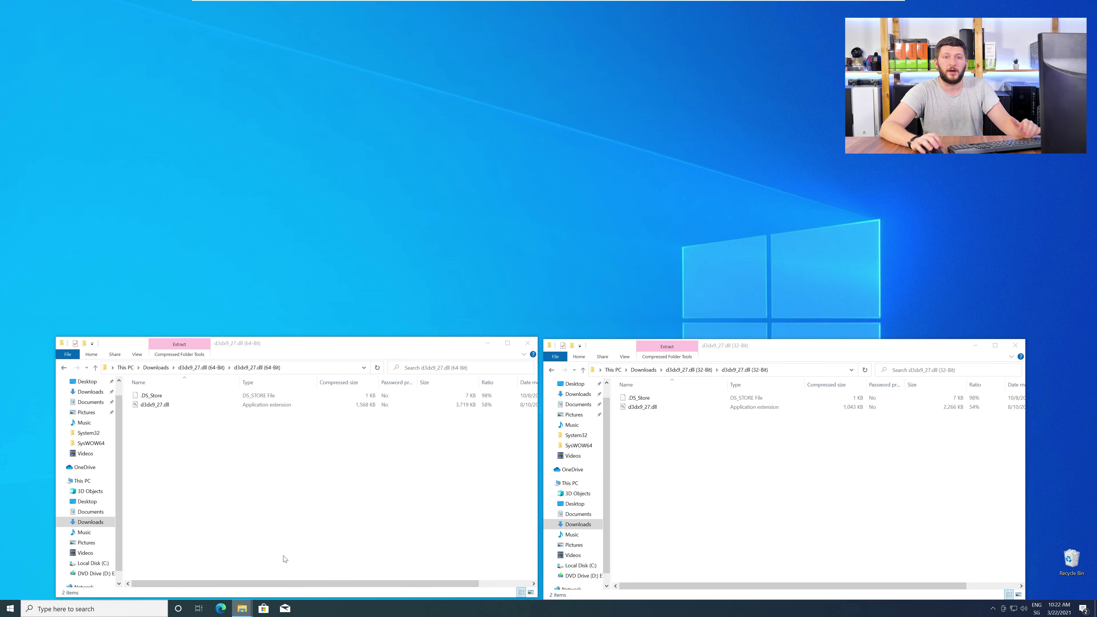
Step: Open a new File Explorer window at C:\Windows showing System32 and SysWOW64
key(super+e)
drag(774, 5, 472, 72)
click(343, 228)
double_click(432, 214)
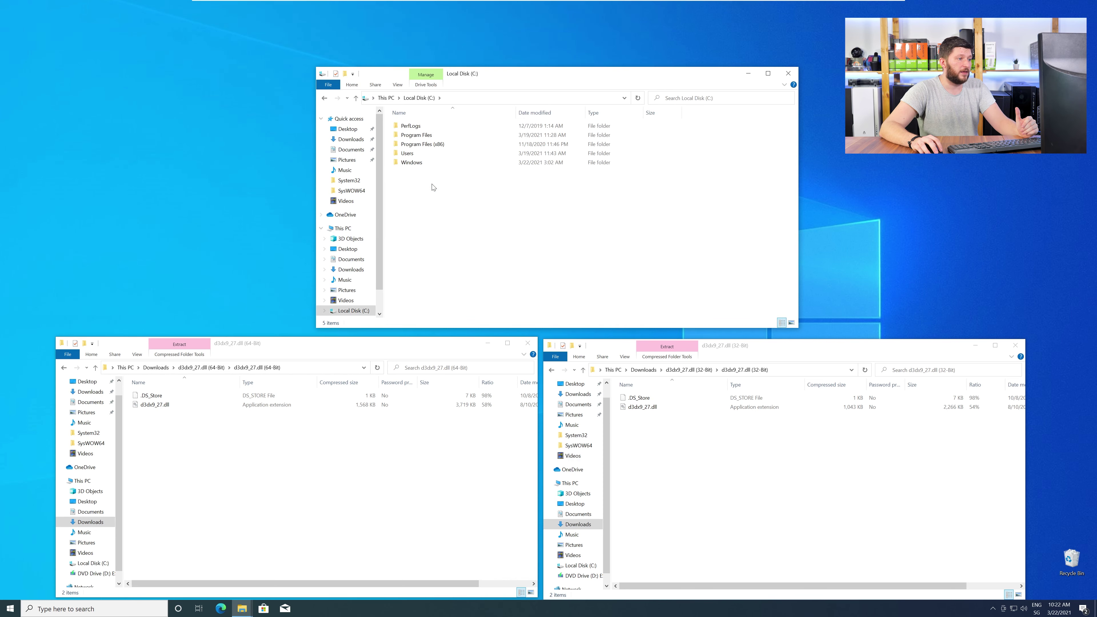
double_click(432, 166)
scroll(432, 166, down, 4)
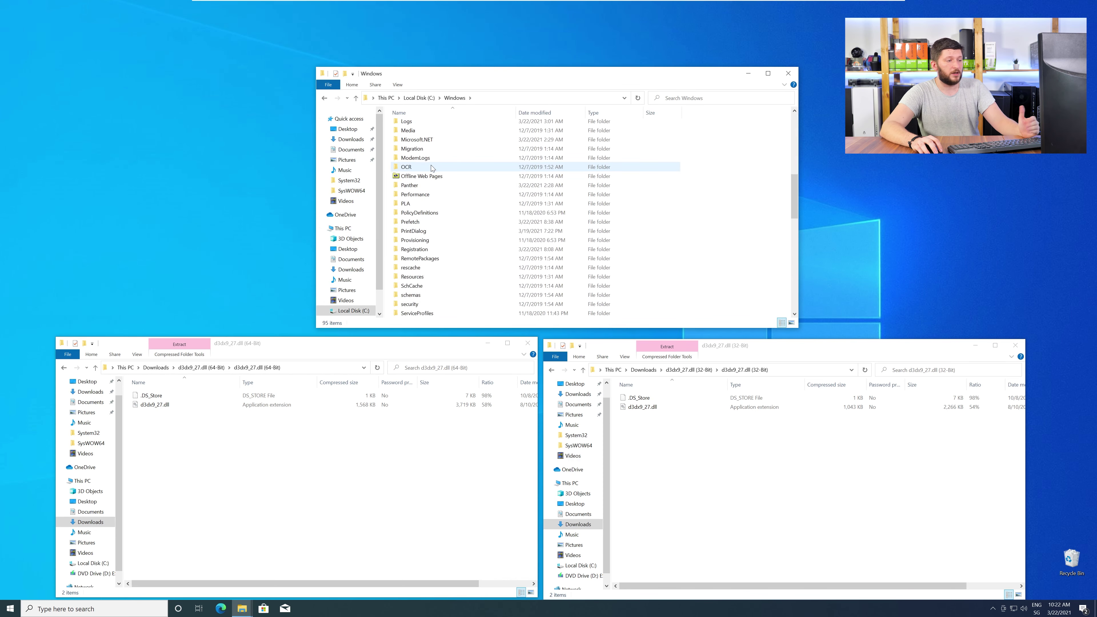
scroll(432, 169, down, 10)
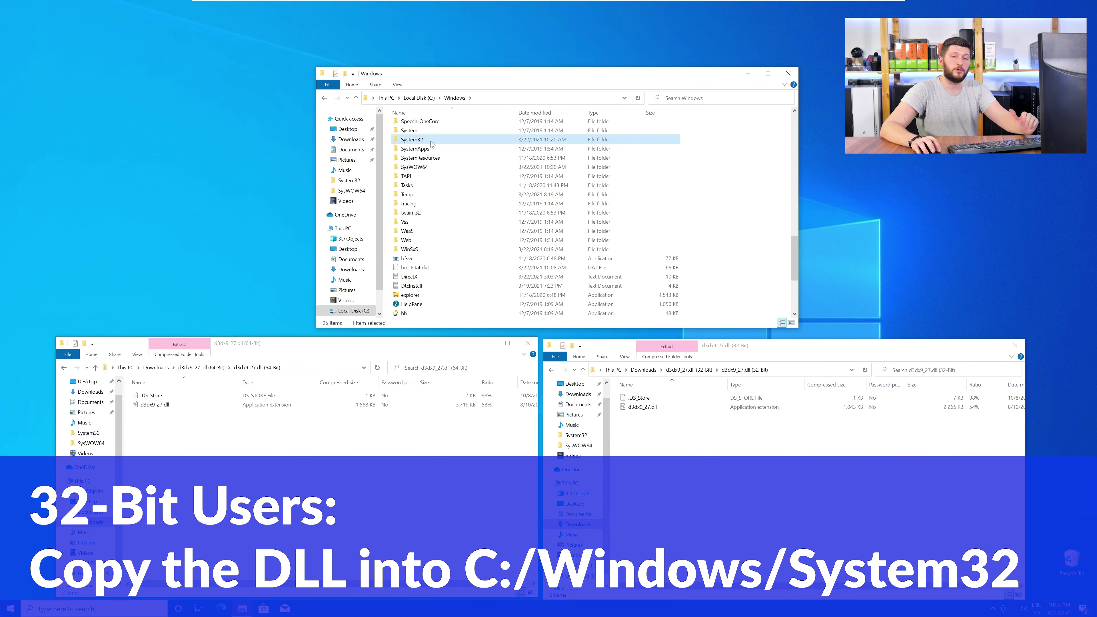
Step: Copy the 64-bit d3dx9_27.dll into System32, replacing the existing file with administrator permission
drag(178, 405, 414, 144)
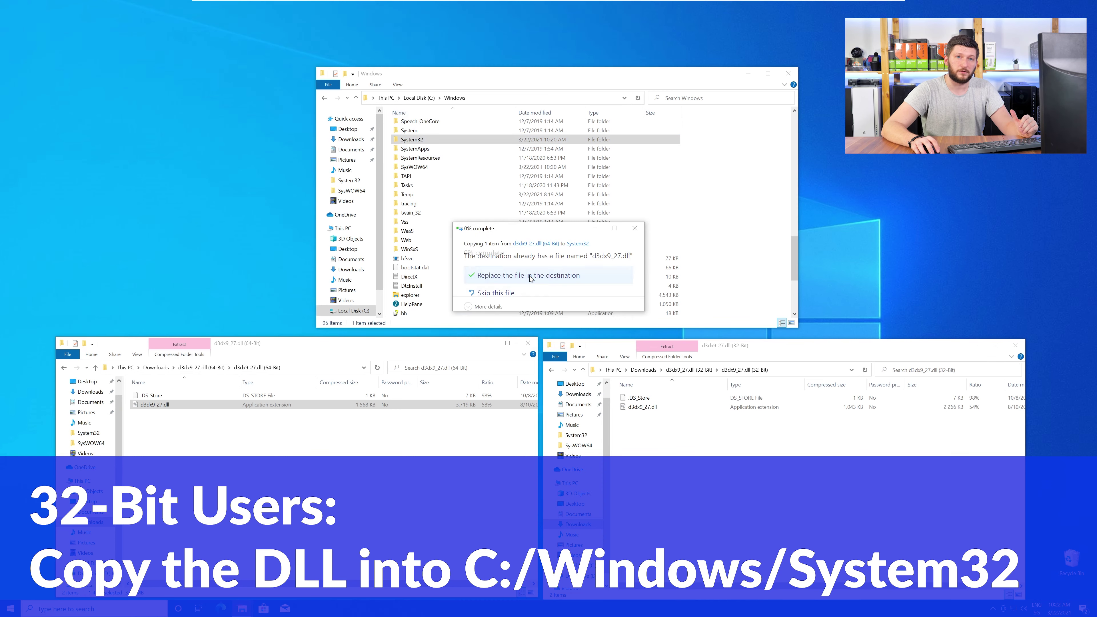
click(540, 345)
click(525, 277)
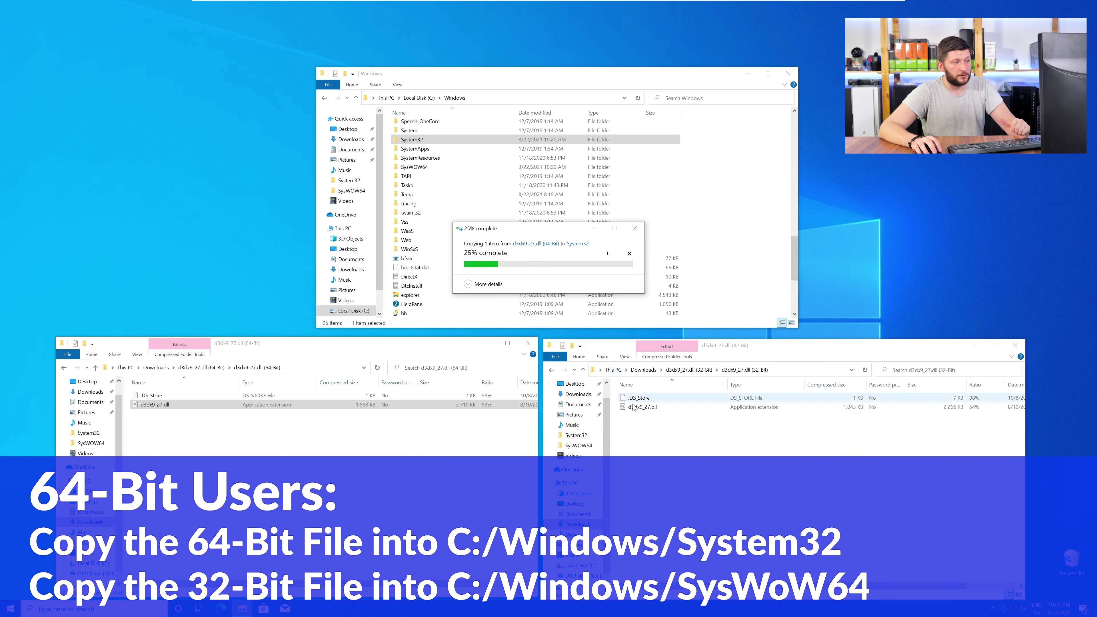
Step: Copy the 32-bit d3dx9_27.dll into SysWOW64, replacing the existing file, and close all Explorer windows
drag(636, 407, 414, 167)
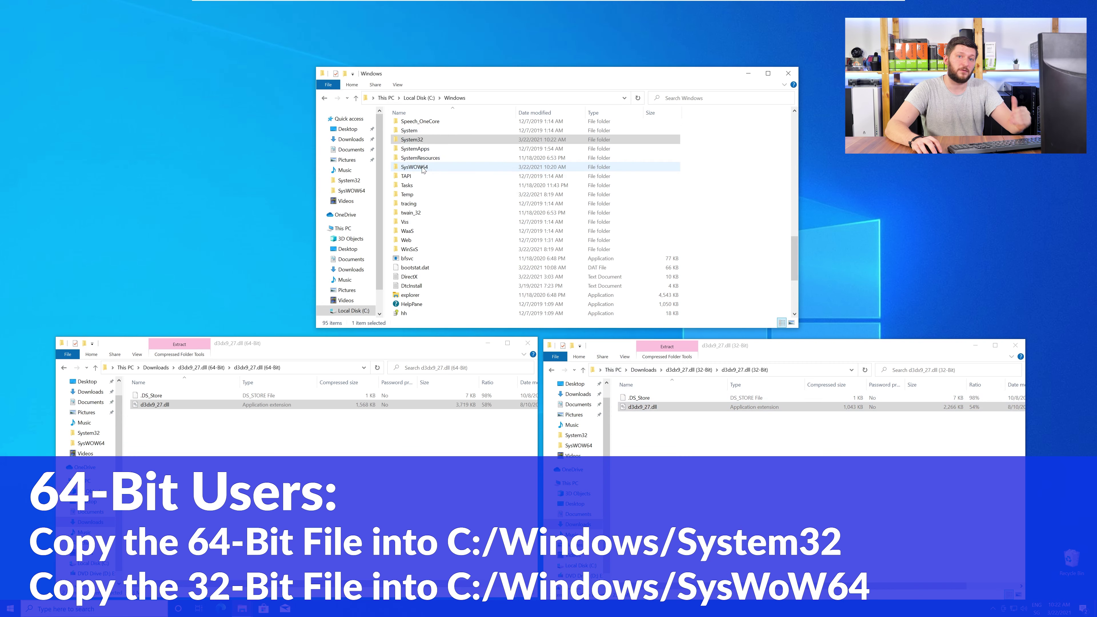
click(508, 277)
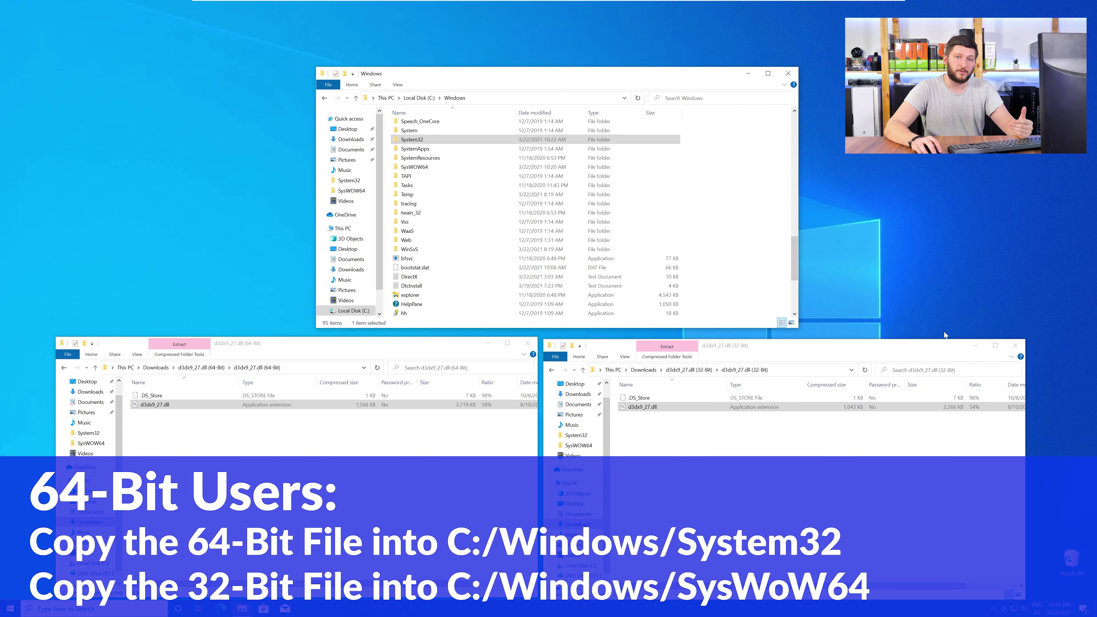
click(1016, 347)
key(alt+F4)
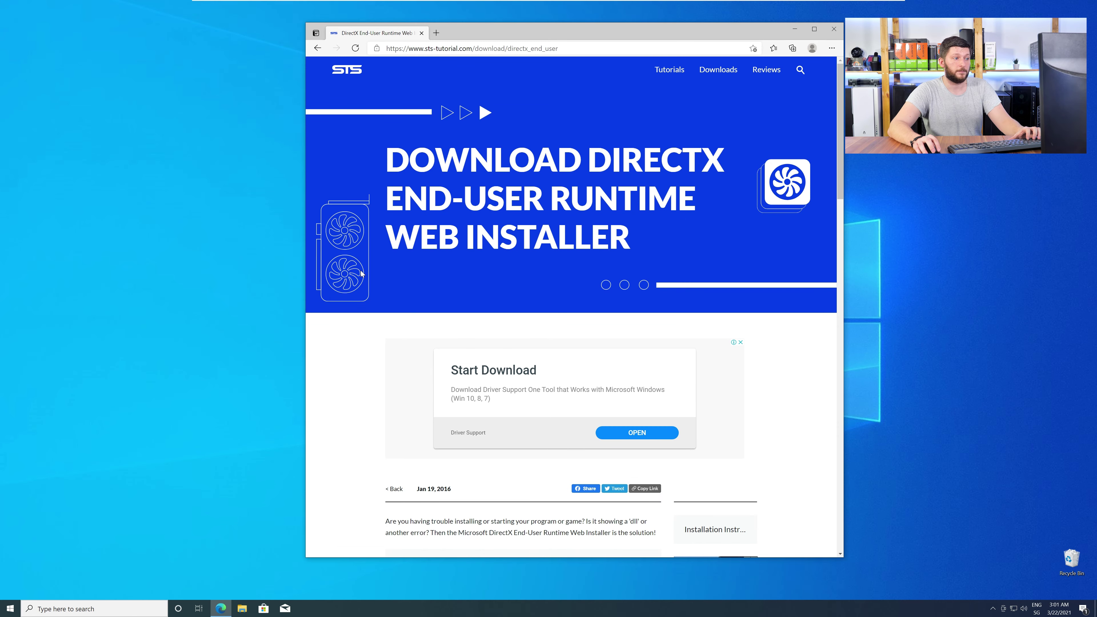
Step: Download dxwebsetup.exe from the sts-tutorial page and run the DirectX web installer
scroll(361, 274, down, 10)
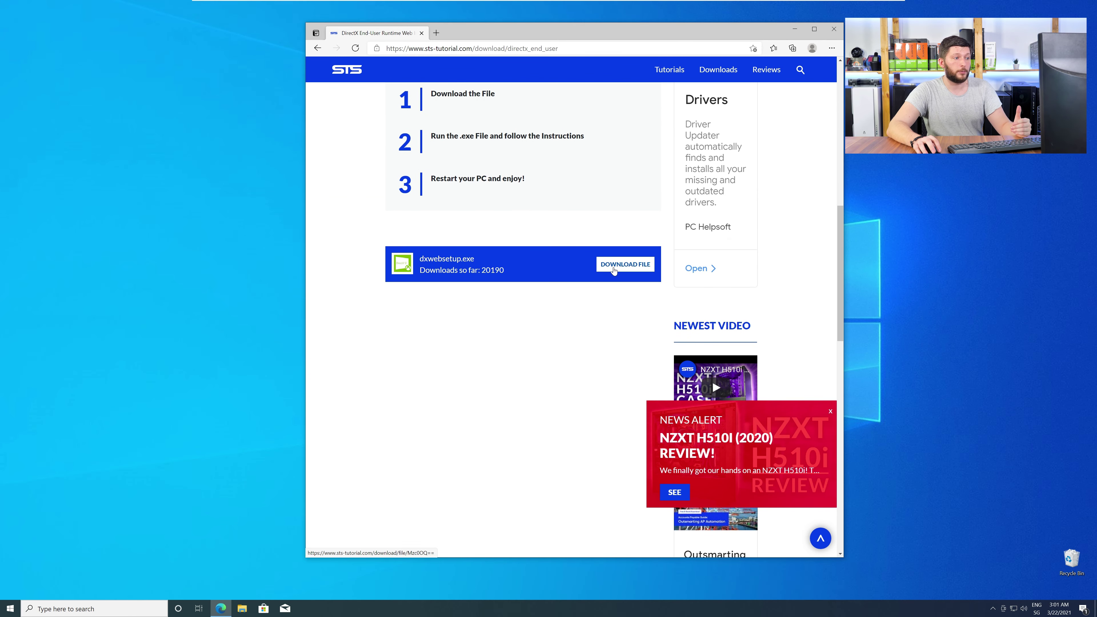
click(614, 269)
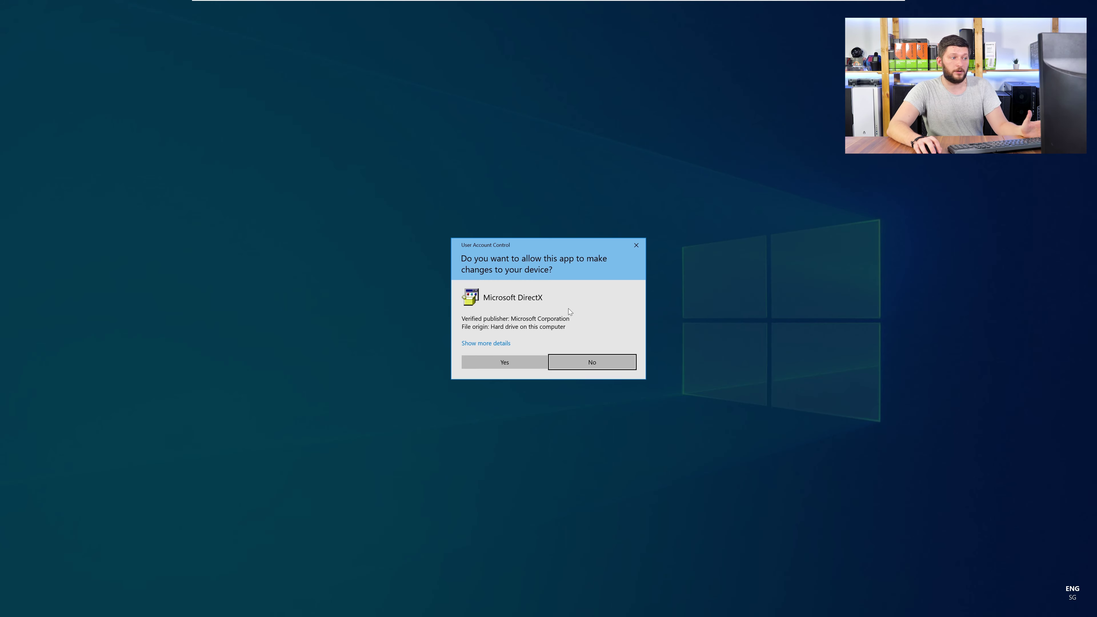
click(502, 363)
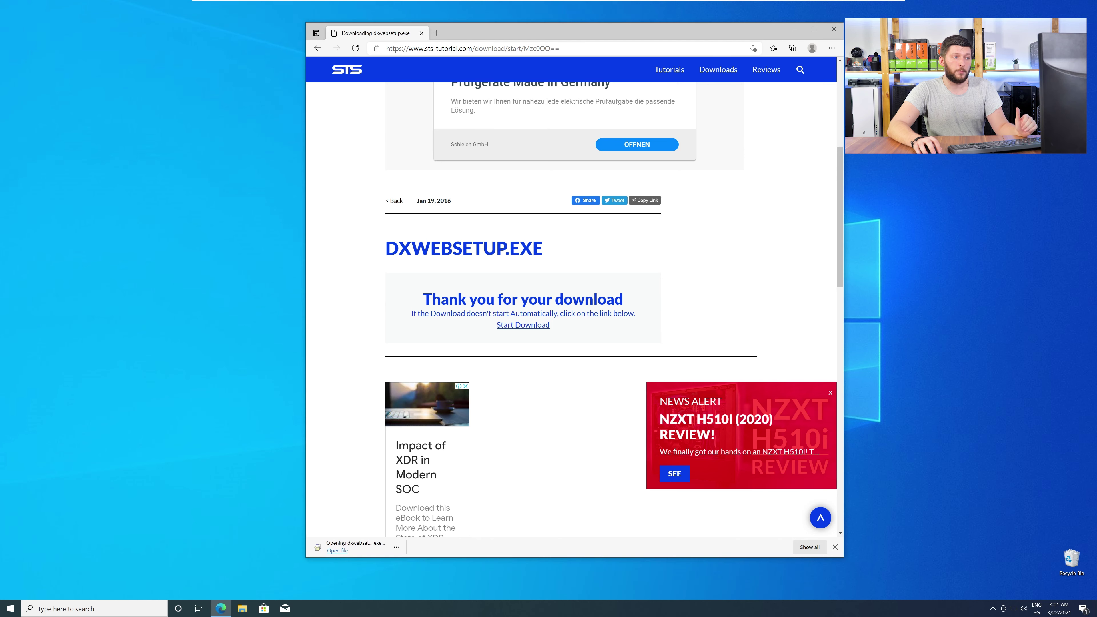
Step: Close Edge, accept the DirectX license agreement, and skip the Bing Bar offer to begin installing
click(831, 30)
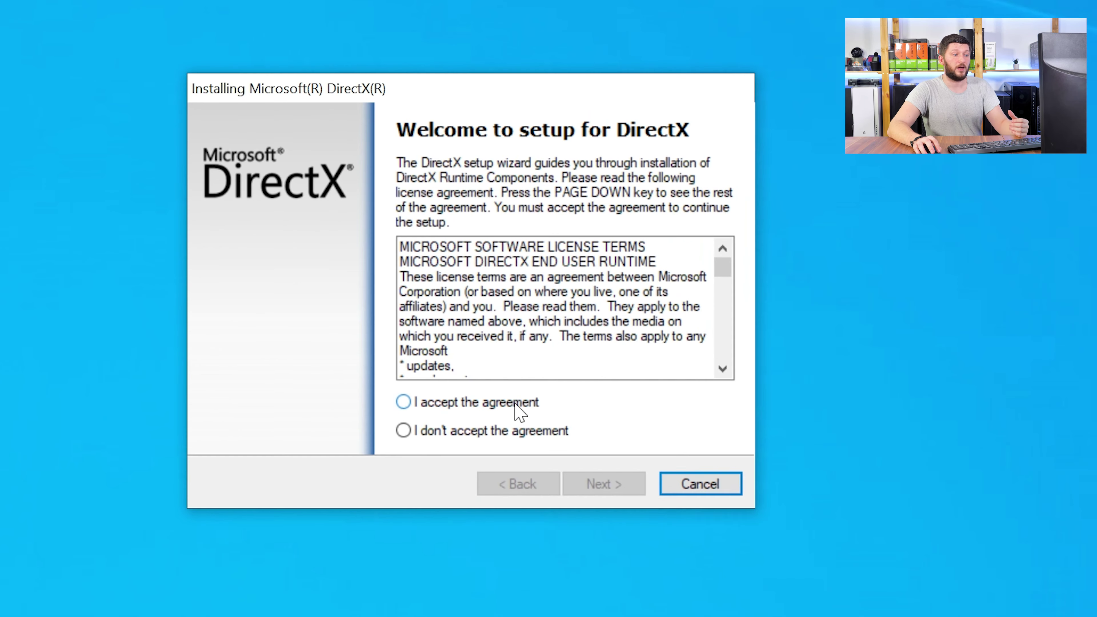
click(581, 485)
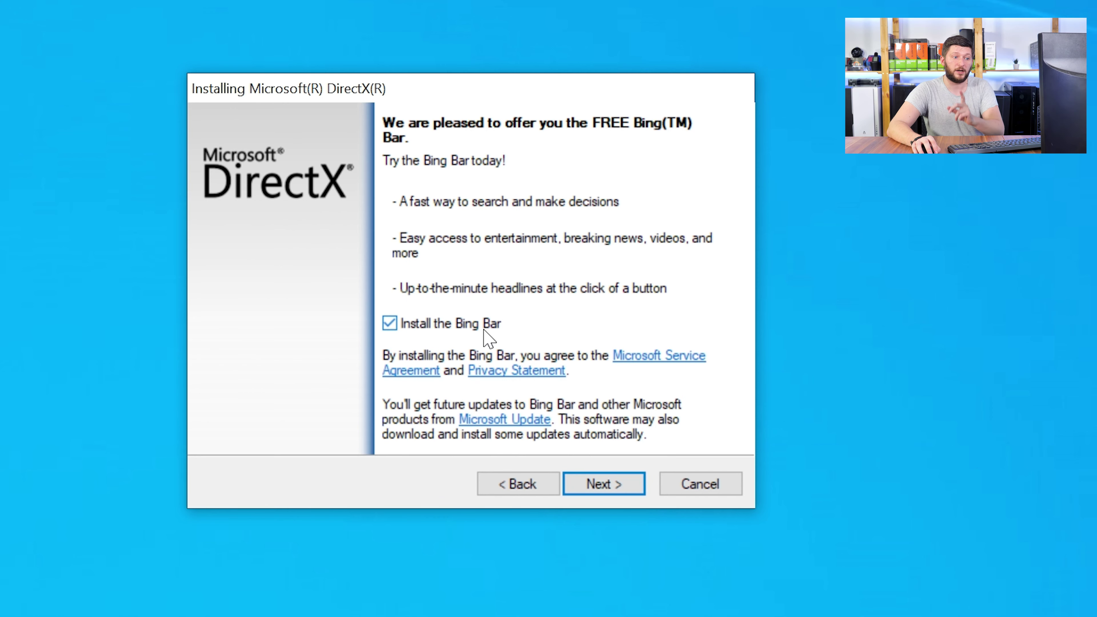
click(582, 485)
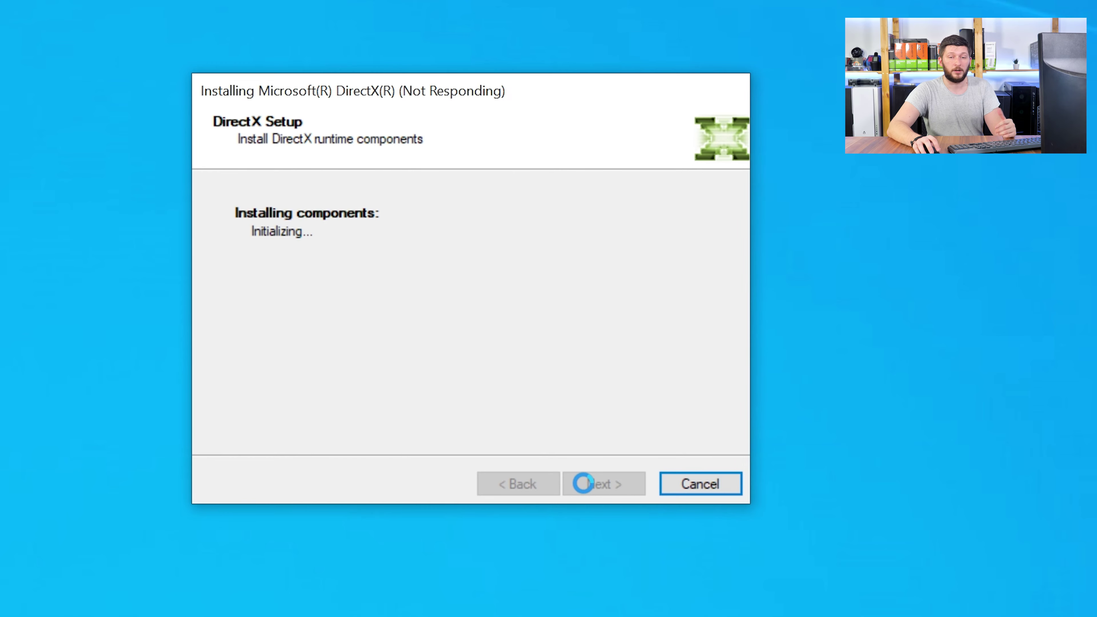